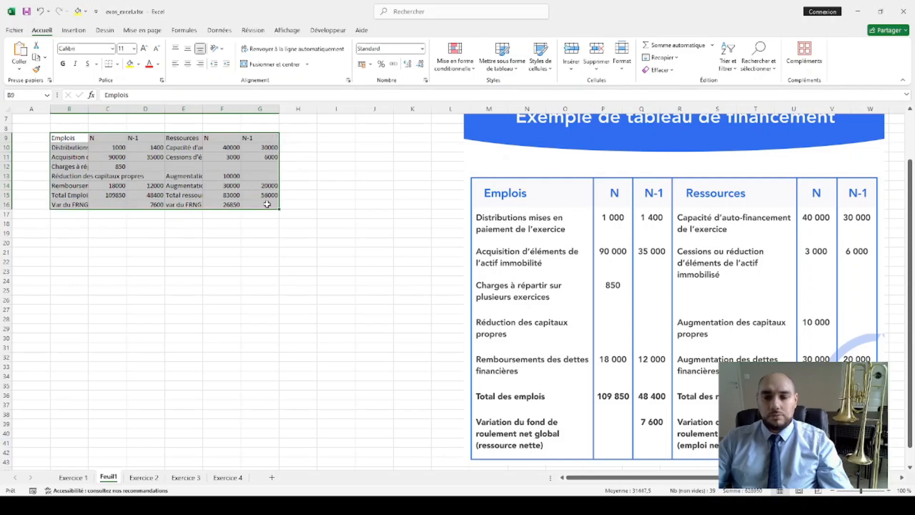
left_click(259, 204)
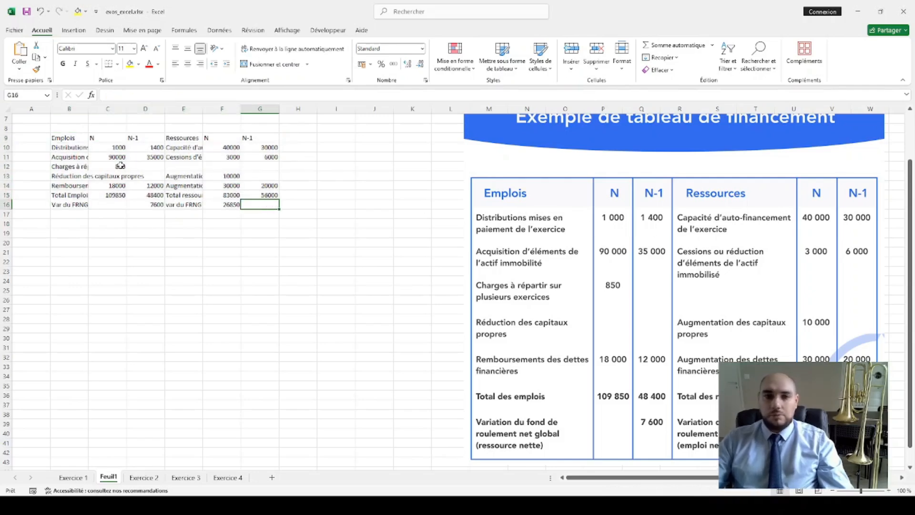
left_click_drag(69, 138, 267, 205)
left_click(259, 205)
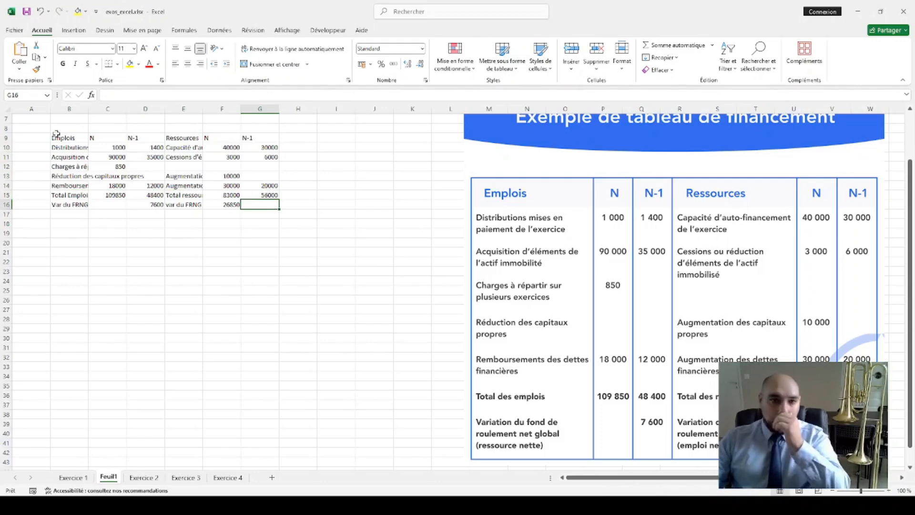
left_click(8, 108)
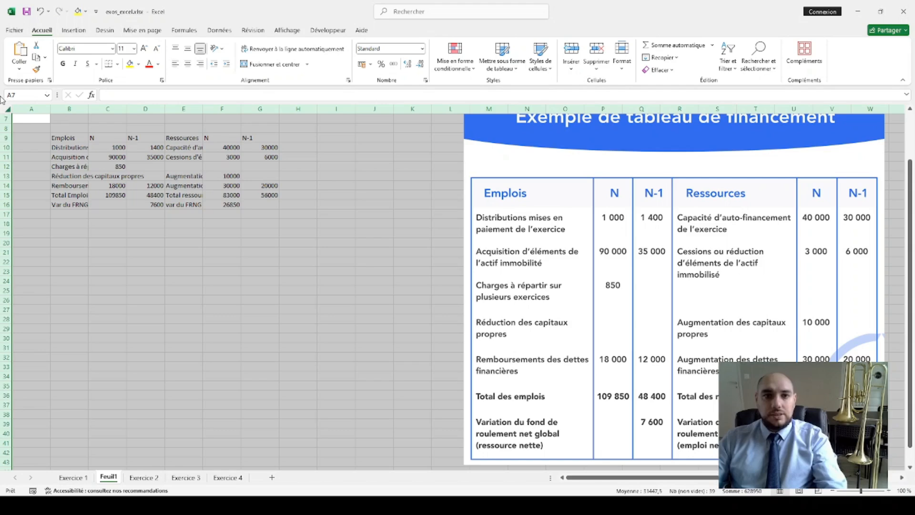
scroll(48, 141, "up", 2)
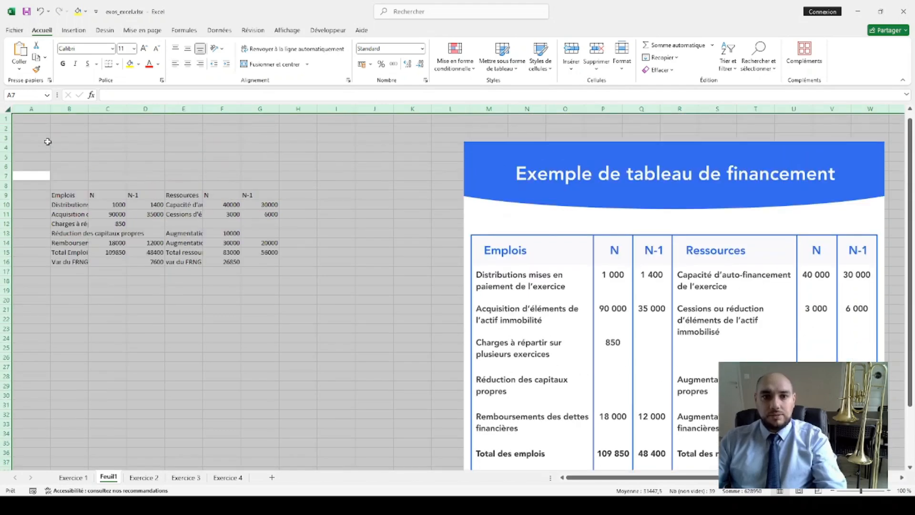
left_click(6, 109)
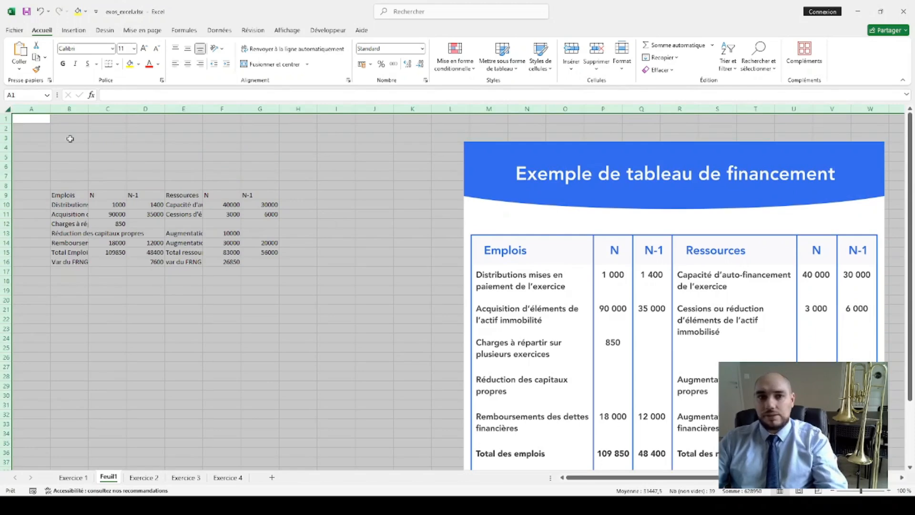
left_click(31, 109)
left_click(72, 109)
left_click(105, 108)
left_click(145, 108)
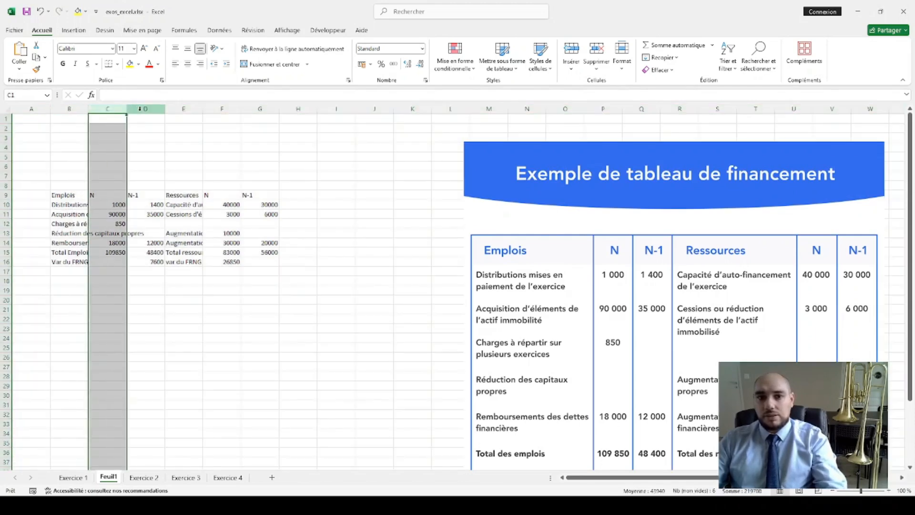
left_click(184, 109)
left_click(222, 109)
left_click(7, 157)
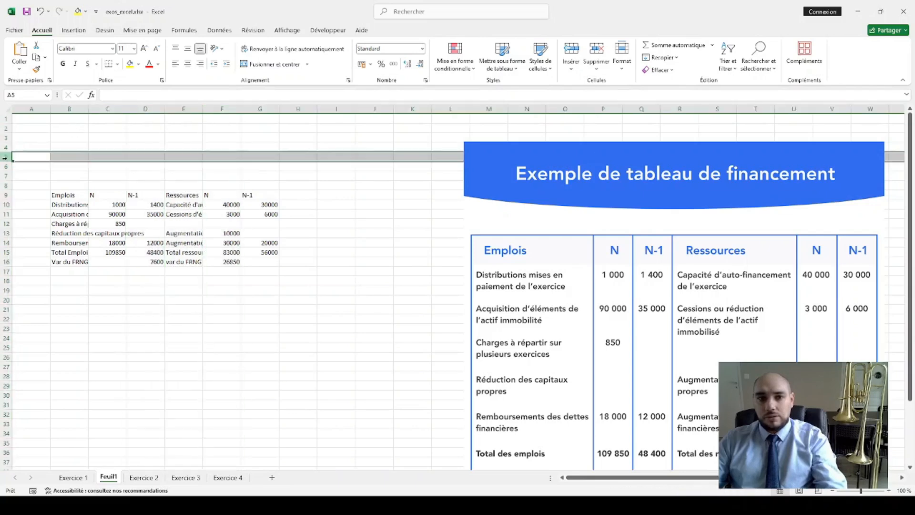
left_click(6, 176)
Fill the entire sheet with a light grey background.
left_click_drag(155, 109, 266, 108)
left_click(7, 109)
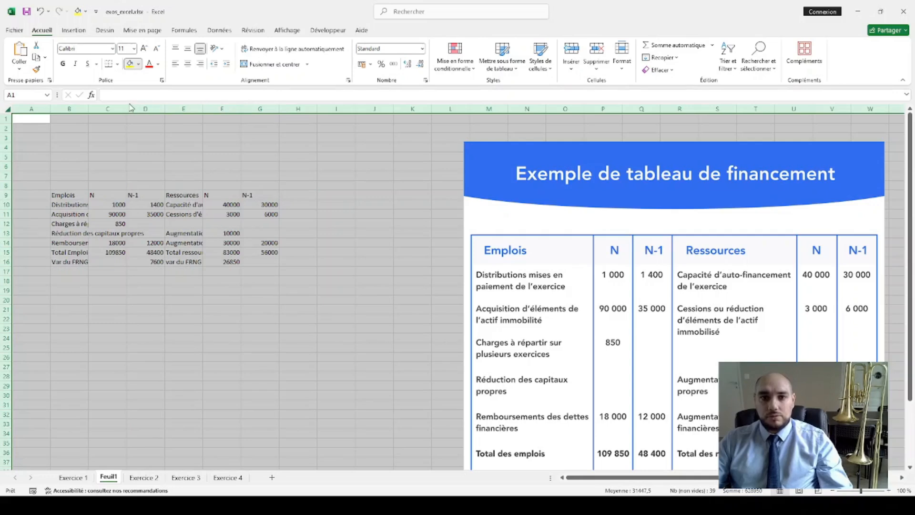
left_click(311, 169)
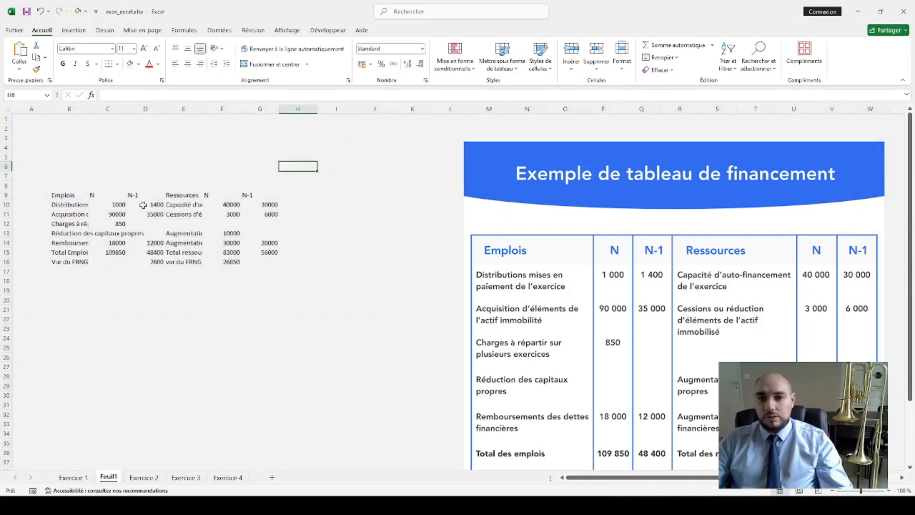
Give the table range B9:G16 a white fill so it stands out from the grey sheet.
left_click_drag(54, 193, 268, 262)
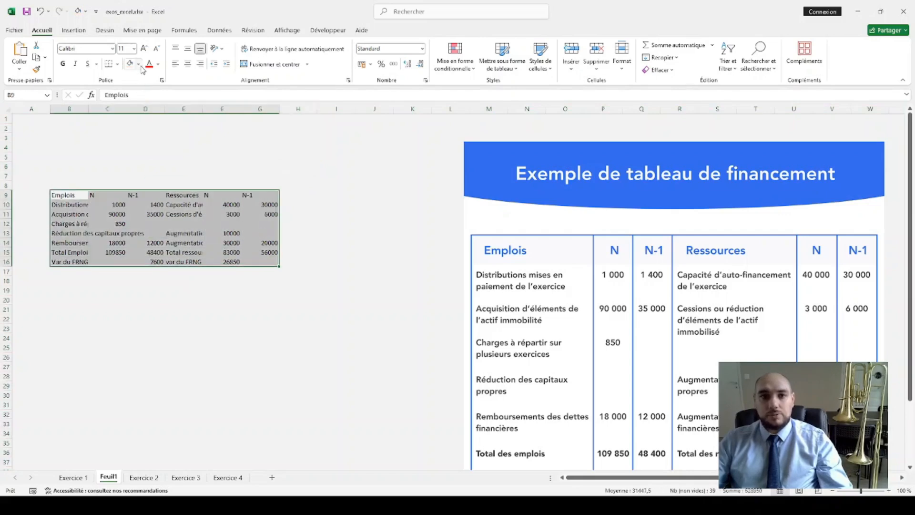
left_click(374, 194)
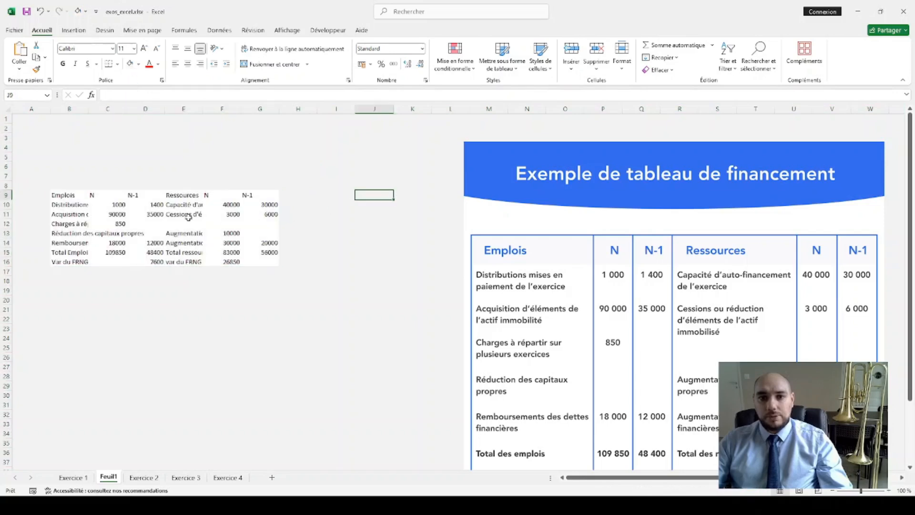
left_click_drag(79, 198, 260, 262)
left_click(323, 235)
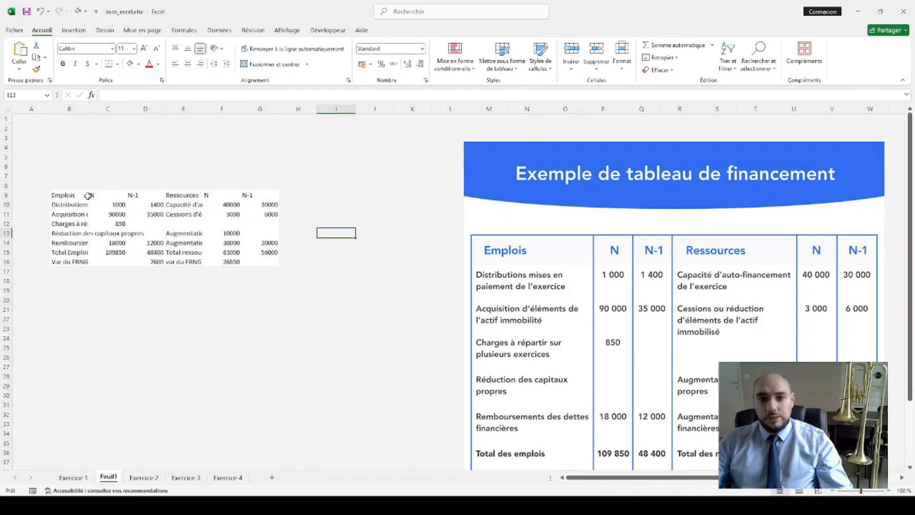
Apply all borders, inside and outside, to the table range B9:G16.
left_click_drag(86, 196, 278, 263)
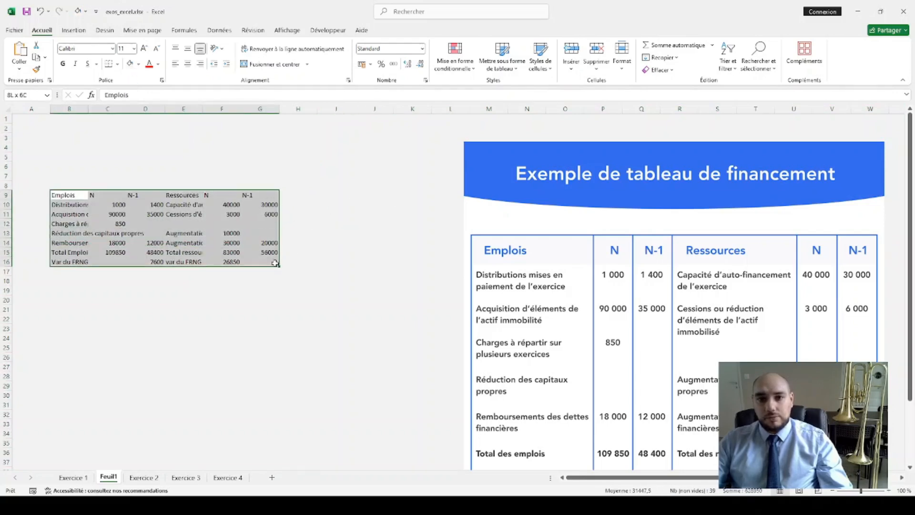
left_click(117, 65)
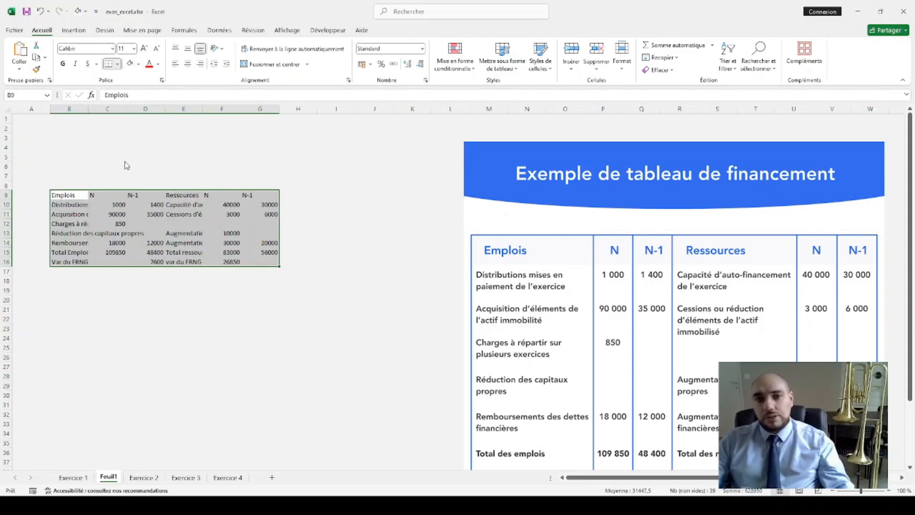
left_click(153, 160)
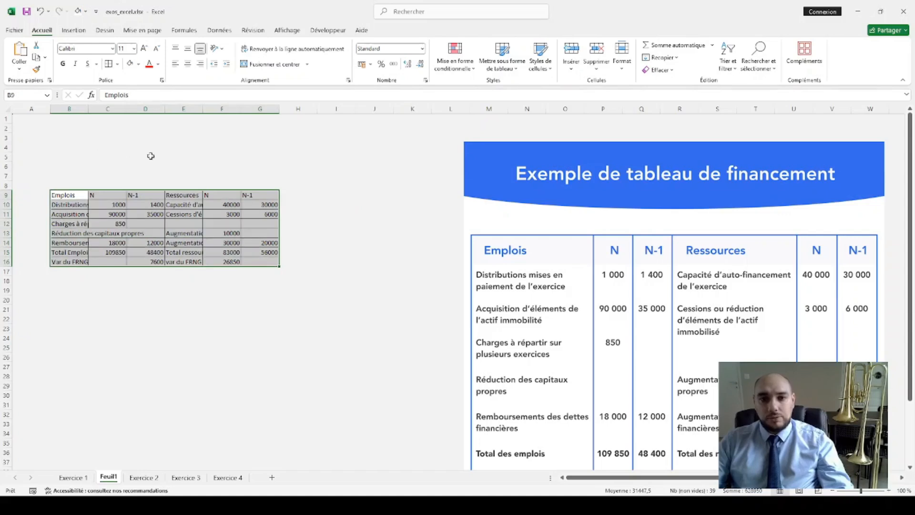
left_click(266, 196)
left_click(155, 216)
left_click_drag(79, 196, 91, 205)
left_click(91, 205)
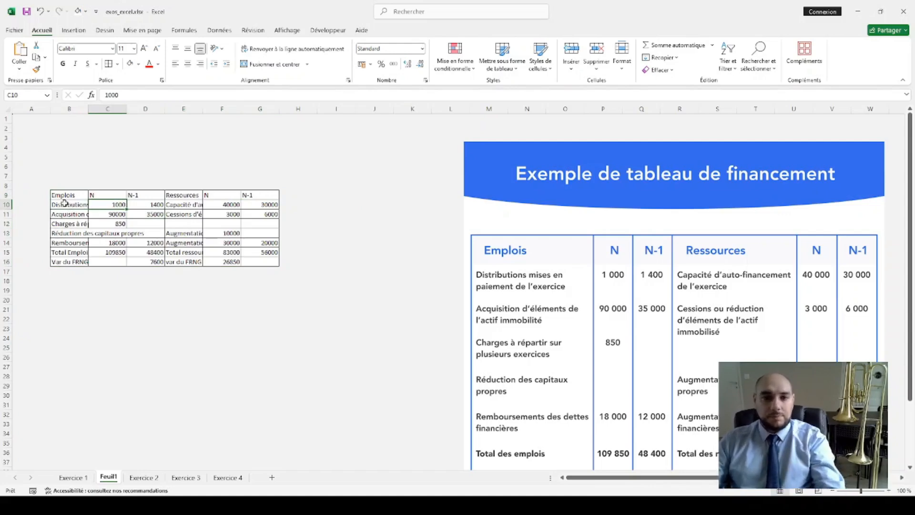
Turn on automatic text wrapping for the whole table B9:G16 so the truncated labels show in full.
left_click_drag(68, 205, 202, 258)
left_click(202, 254)
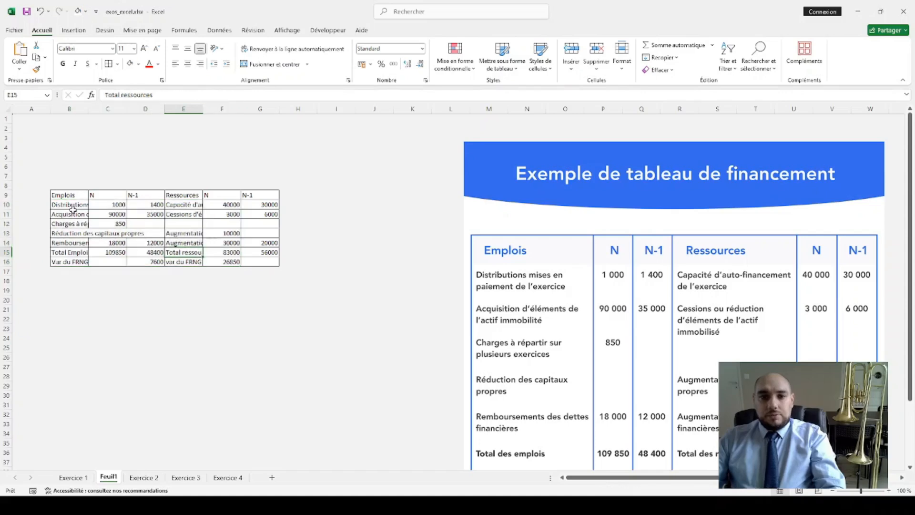
left_click(71, 206)
left_click(168, 95)
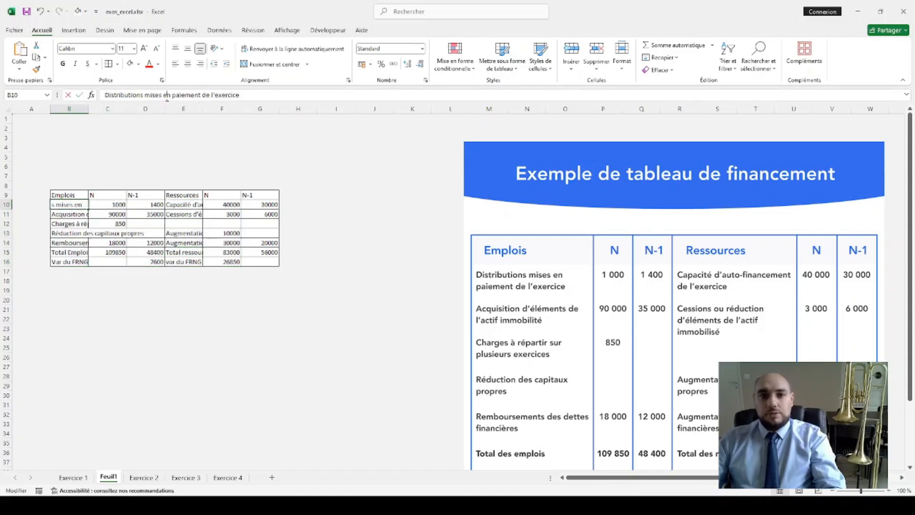
key("Return")
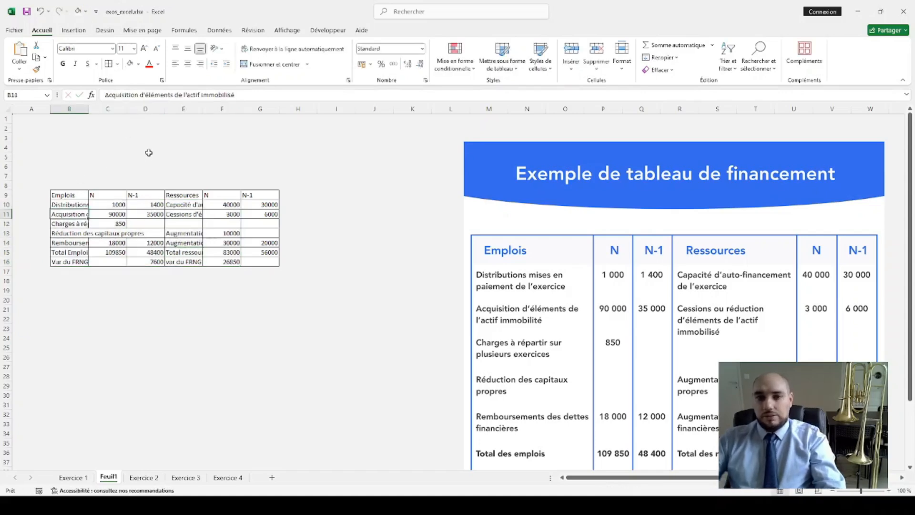
left_click_drag(71, 197, 269, 261)
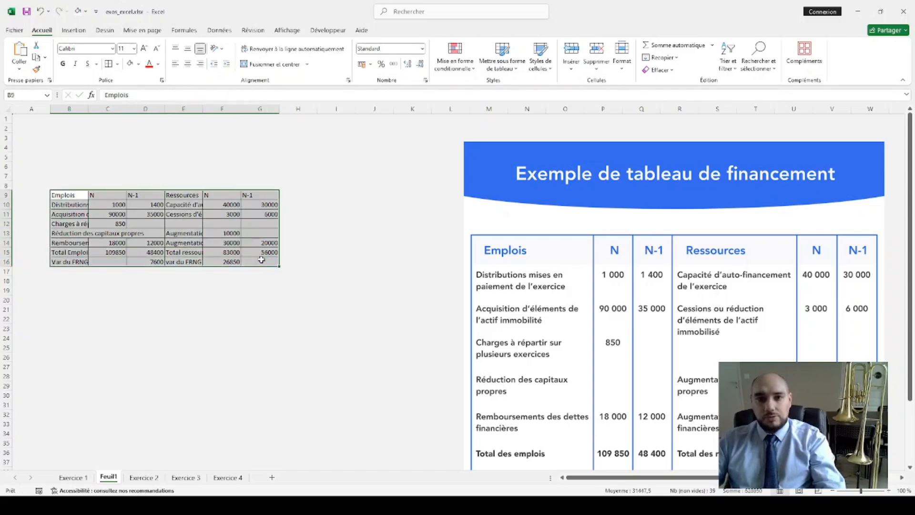
left_click(304, 50)
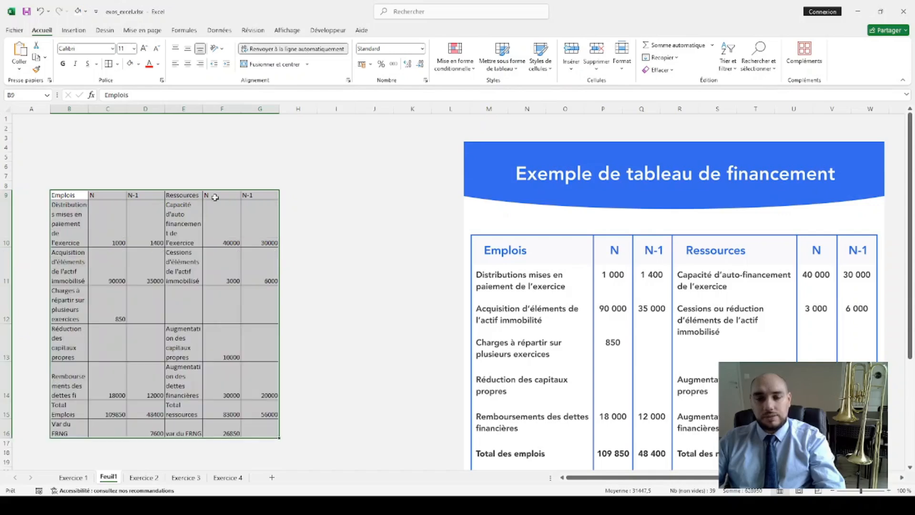
Widen columns B and E so the Emplois and Ressources labels wrap without breaking words.
left_click(87, 226)
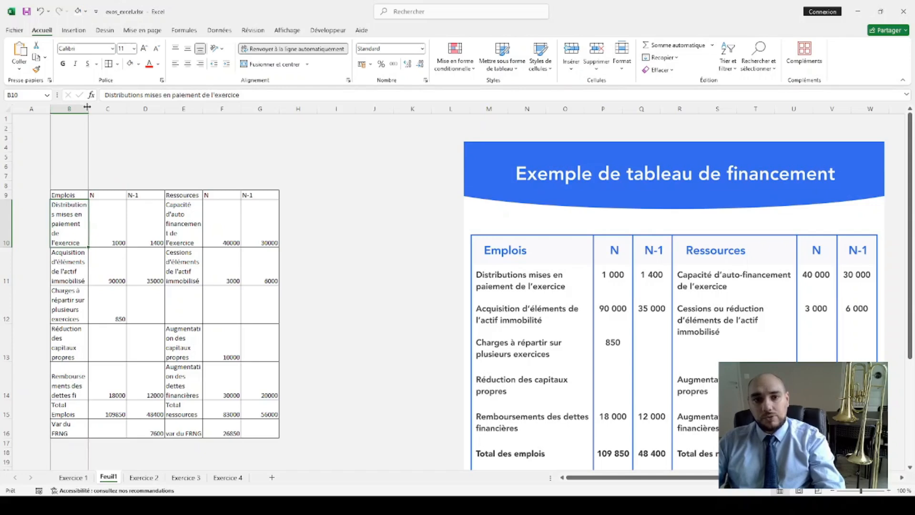
left_click_drag(88, 109, 117, 109)
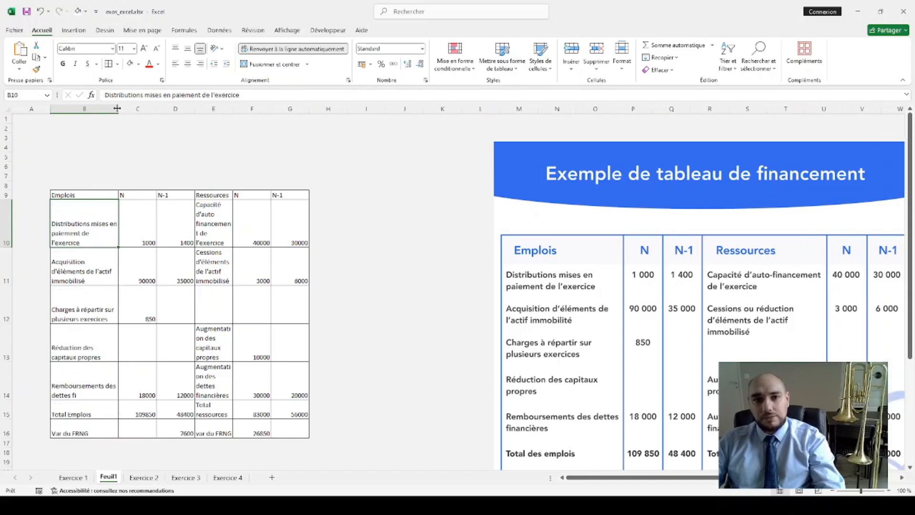
left_click(196, 217)
left_click_drag(233, 109, 260, 108)
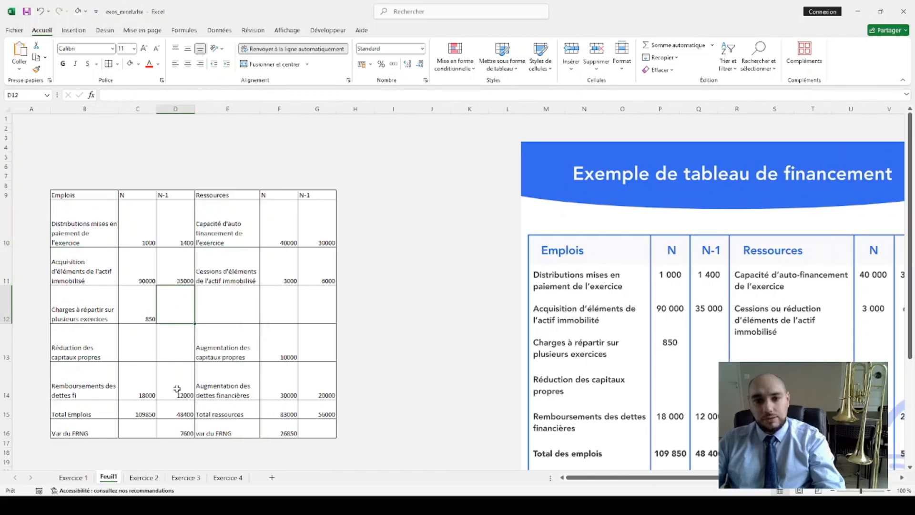
Turn text wrapping off and on again for B10:G16 to tighten the row heights to the text.
left_click(80, 340)
left_click(85, 226)
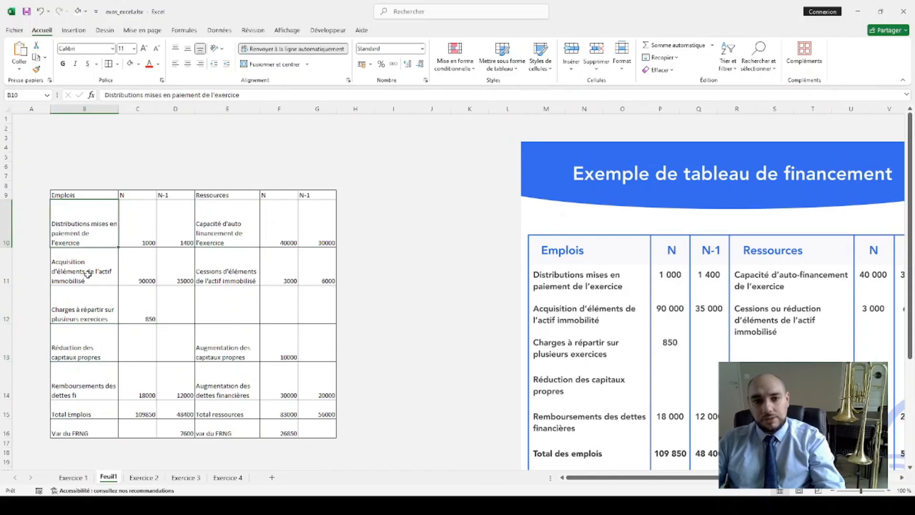
left_click(87, 274)
left_click(97, 329)
left_click(98, 230)
left_click_drag(90, 224, 315, 432)
left_click(285, 50)
left_click(286, 52)
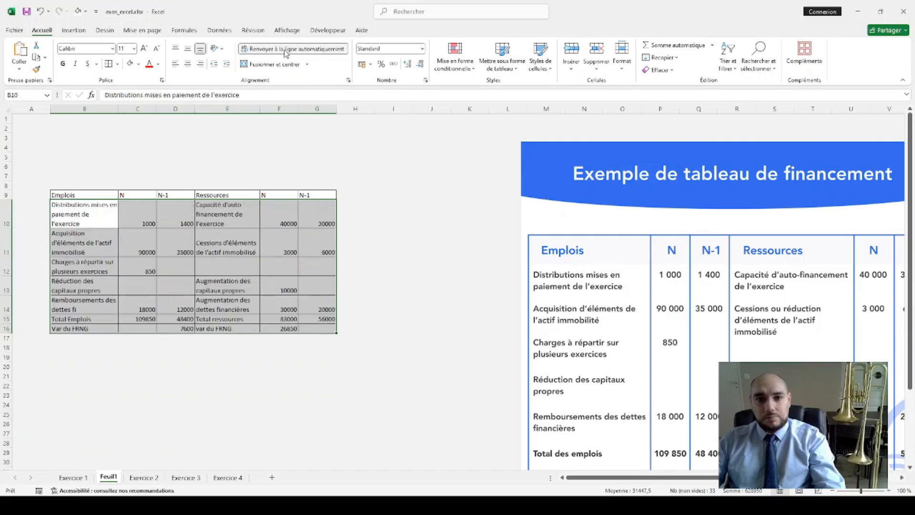
left_click(286, 50)
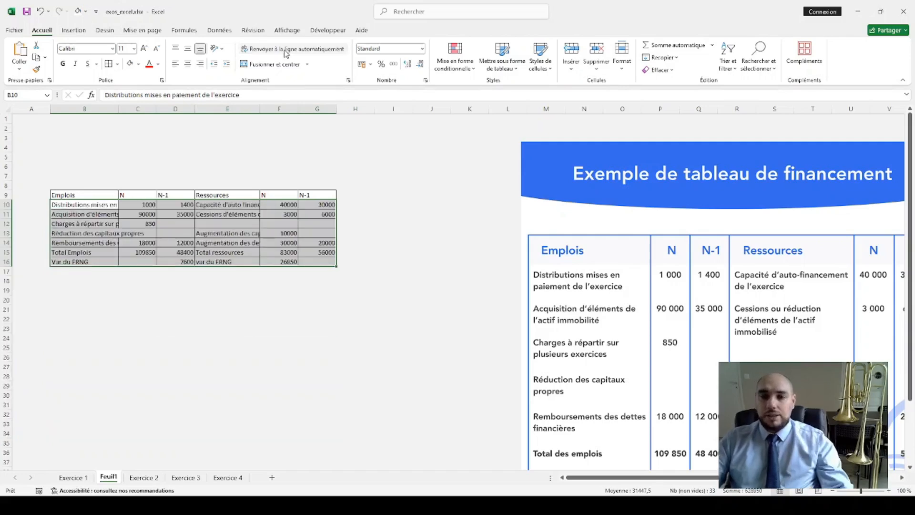
left_click(286, 50)
left_click(311, 157)
left_click_drag(63, 216, 309, 330)
left_click(308, 330)
left_click(414, 269)
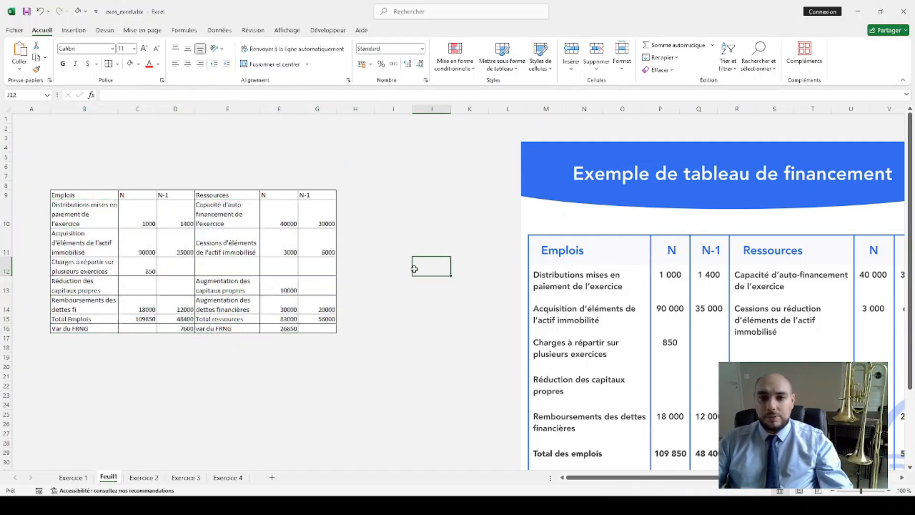
left_click_drag(135, 215, 213, 287)
left_click(210, 287)
Center the contents of the table B9:G16 both horizontally and vertically.
left_click_drag(71, 190, 309, 328)
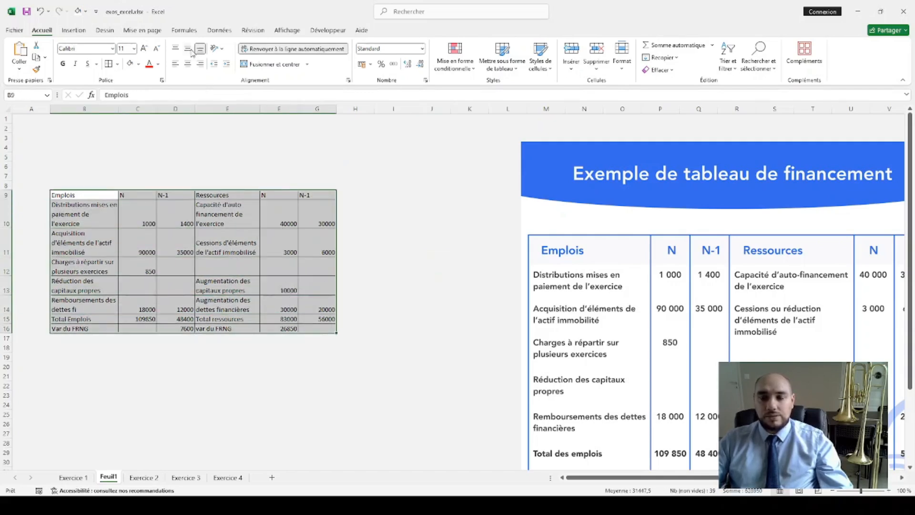
left_click(188, 63)
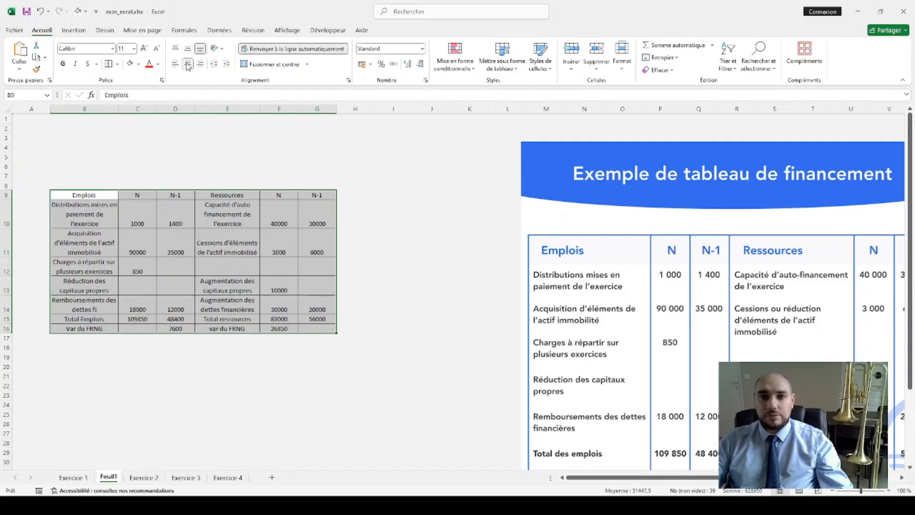
left_click(187, 49)
left_click(227, 242)
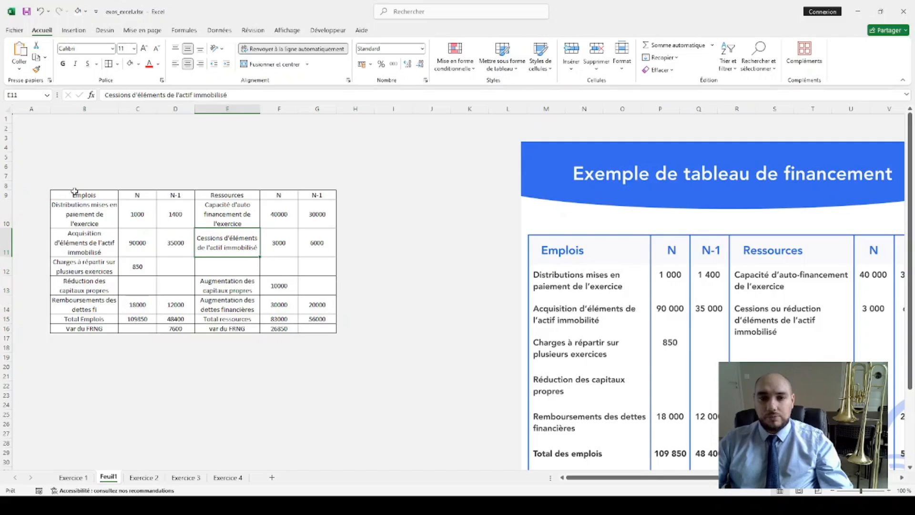
Fill the header row B9:G9 with light blue and make its text bold.
left_click_drag(75, 191, 329, 195)
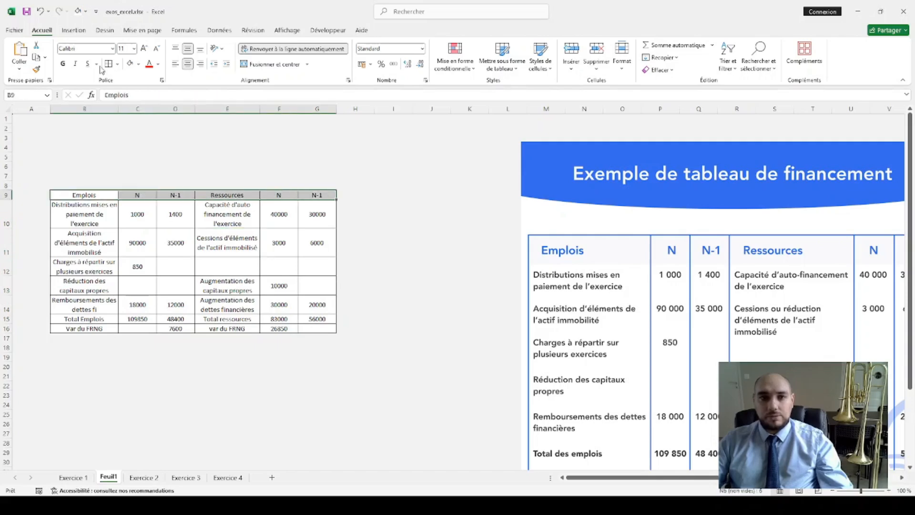
left_click(132, 64)
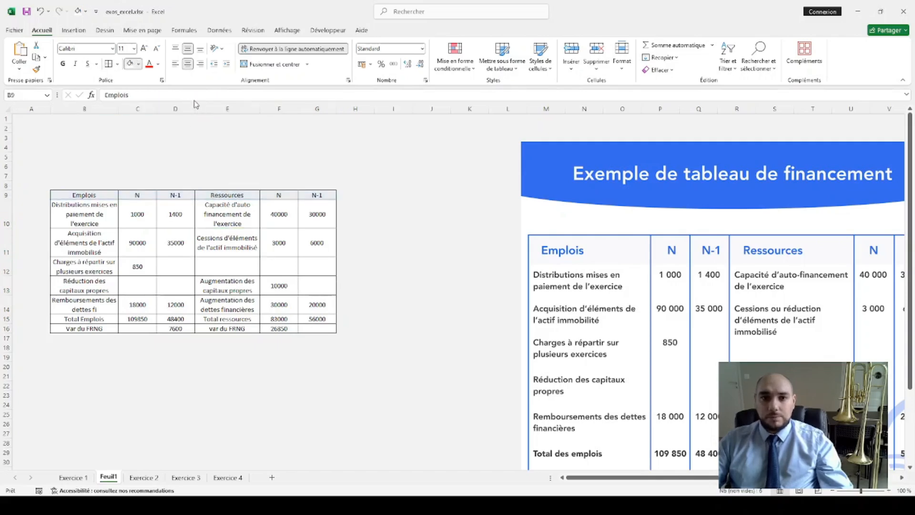
left_click(317, 242)
left_click_drag(98, 195, 306, 192)
left_click(65, 64)
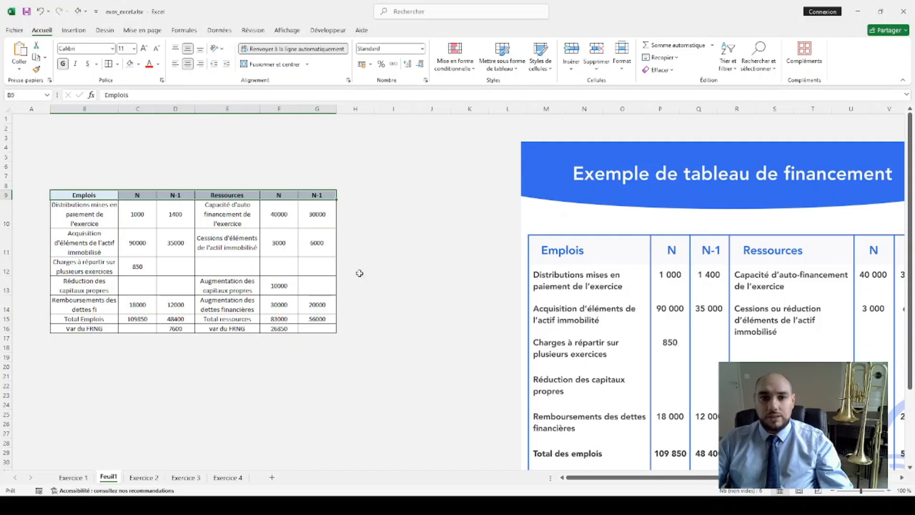
left_click(369, 281)
left_click(370, 357)
Apply the Comptabilité number format to the Emplois and Ressources amounts in C10:D16 and F10:G16.
left_click_drag(145, 216, 176, 318)
left_click(146, 267)
left_click_drag(147, 215, 177, 329)
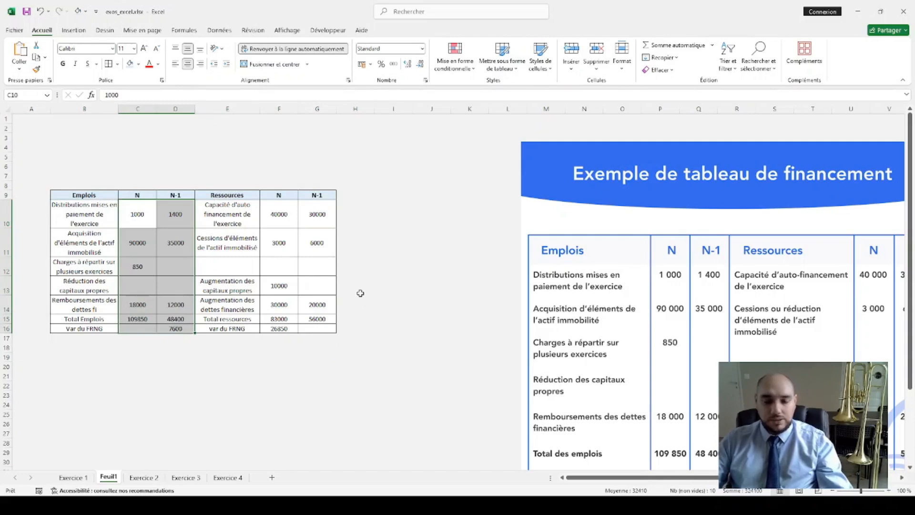
left_click_drag(286, 210, 317, 329)
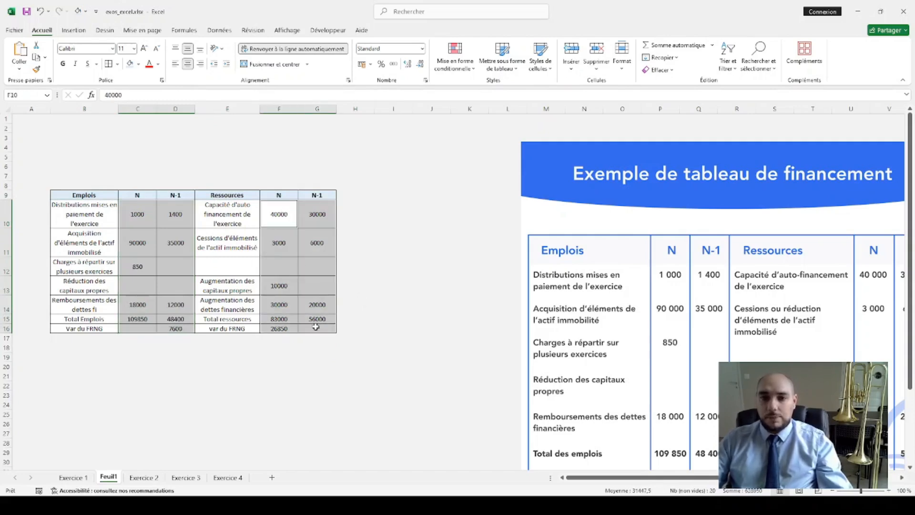
left_click(421, 49)
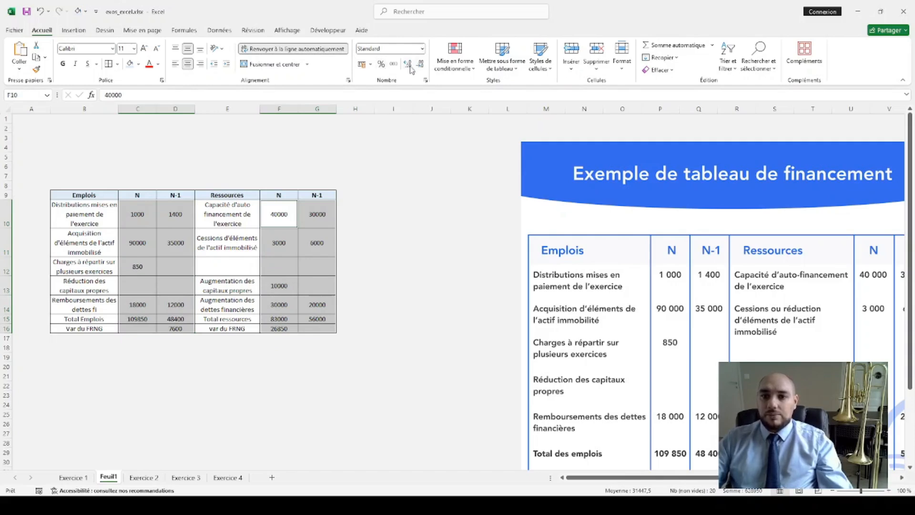
left_click(421, 52)
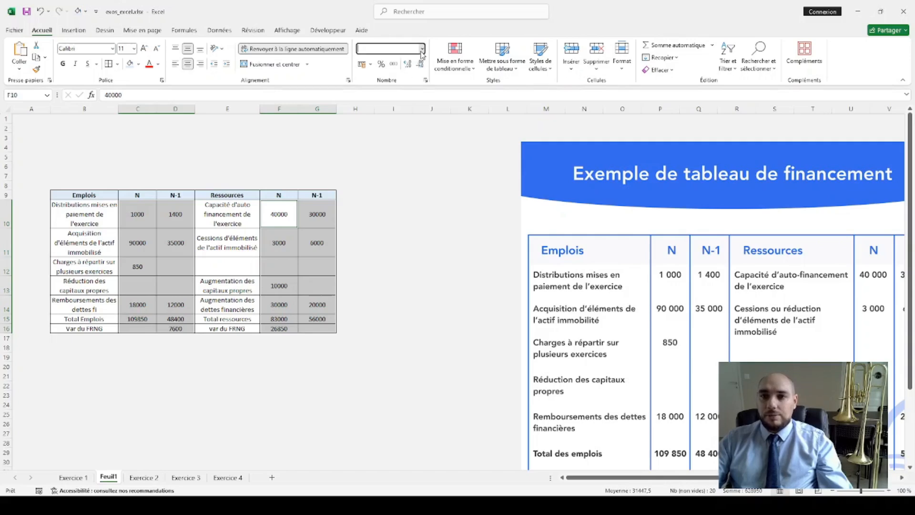
left_click(323, 267)
left_click(355, 291)
left_click(324, 267)
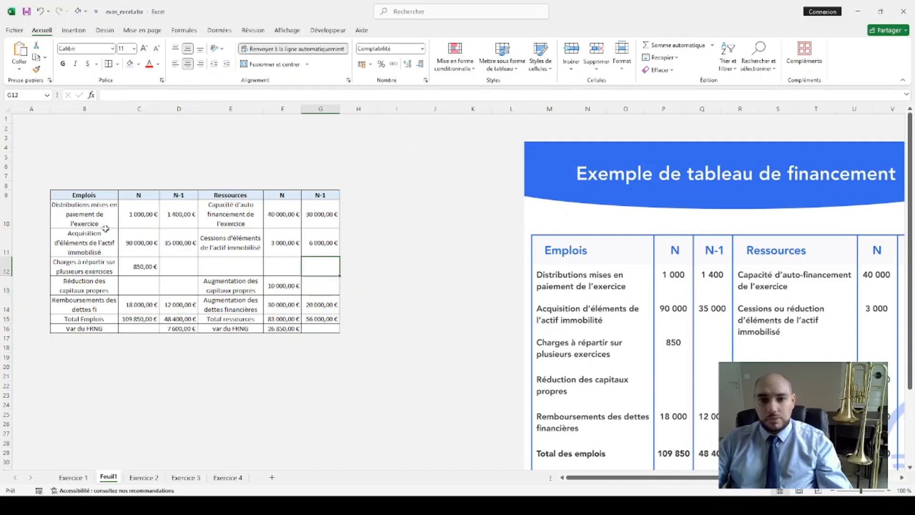
left_click_drag(83, 213, 329, 331)
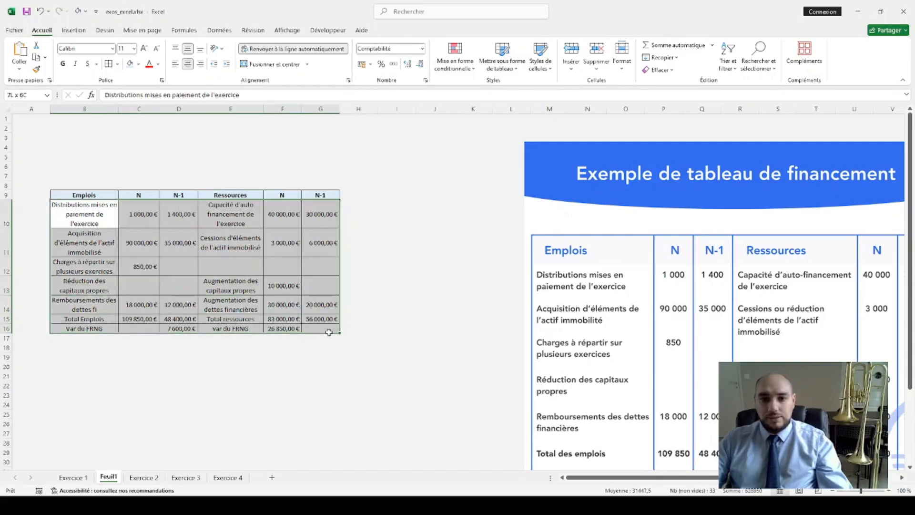
left_click(286, 267)
left_click(247, 274)
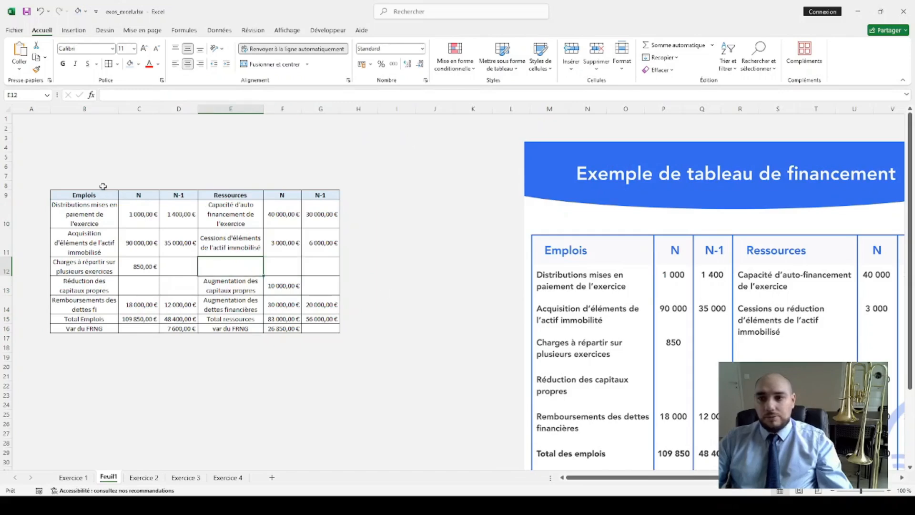
Merge and centre B8:G8 above the table and enter the title "Tableau de financement".
left_click_drag(111, 181, 324, 184)
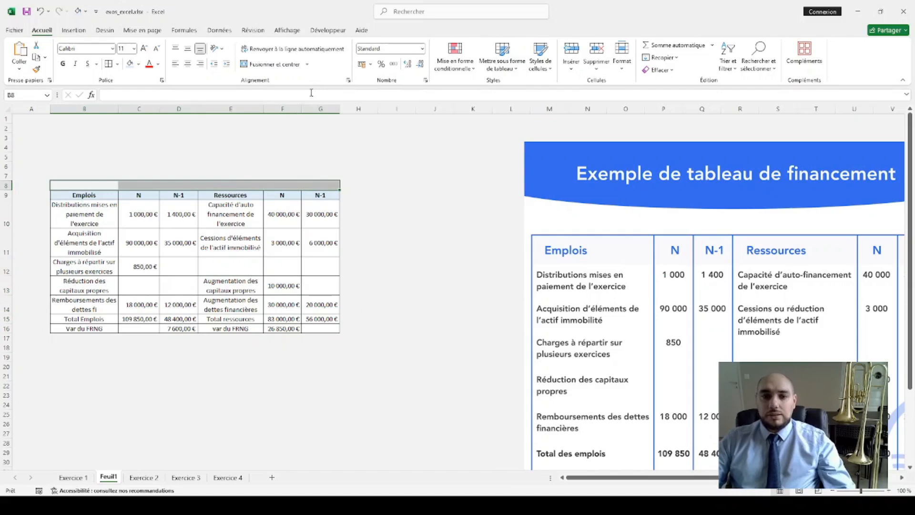
left_click(289, 68)
type("Tab")
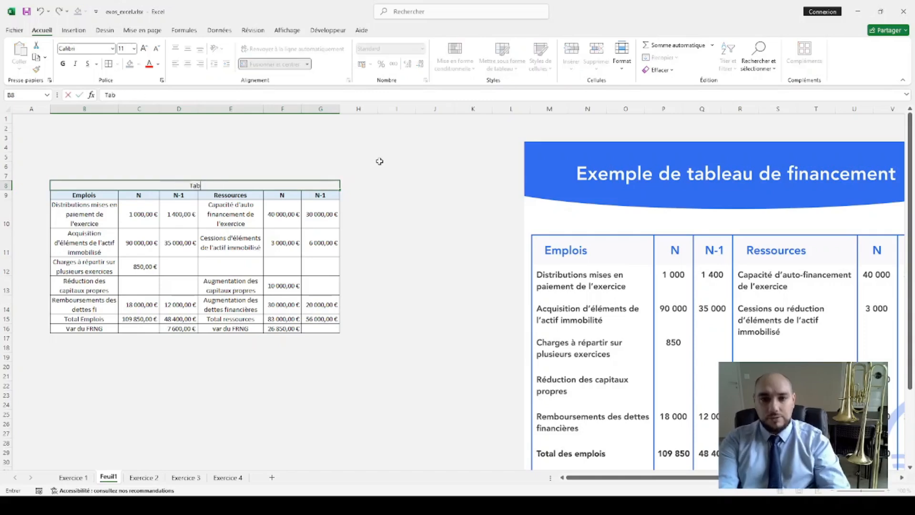
type("leau de financement.")
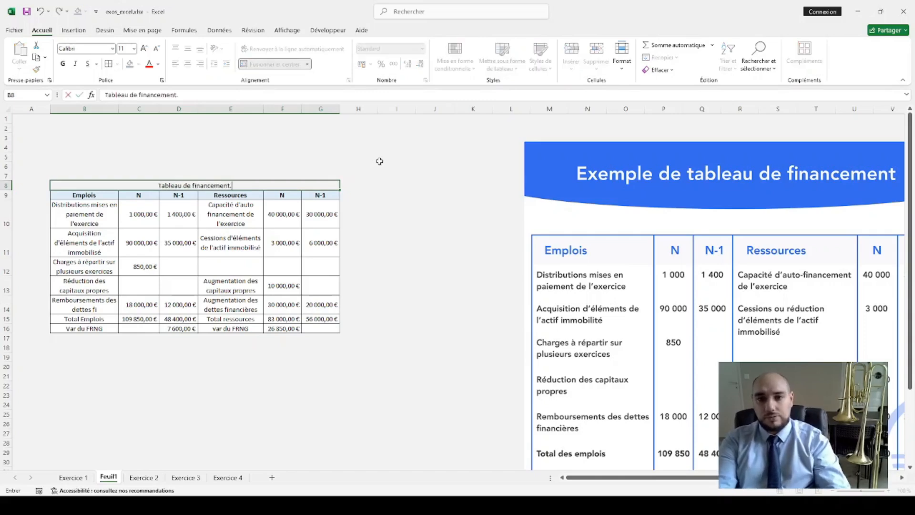
key("BackSpace")
key("Return")
left_click(307, 178)
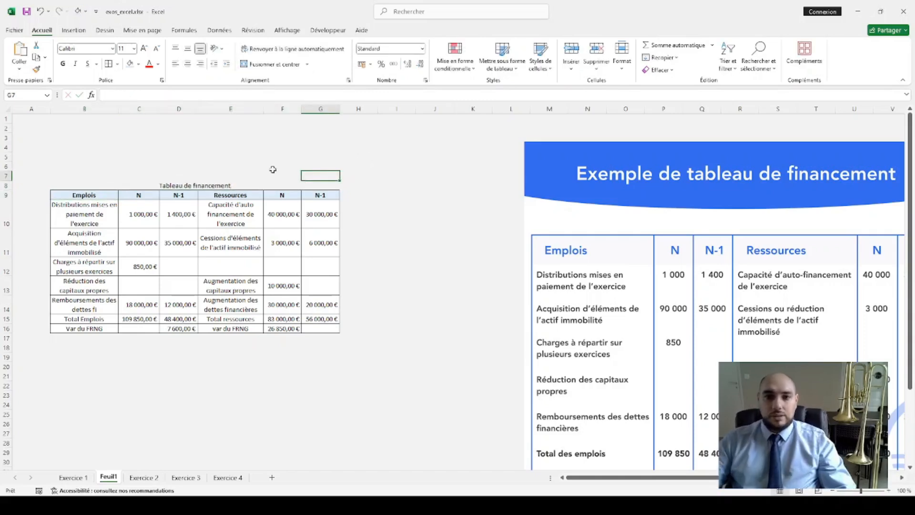
Copy the formatting of header cell B9 onto the title row B8:G8 and merge and centre that row again.
left_click(110, 198)
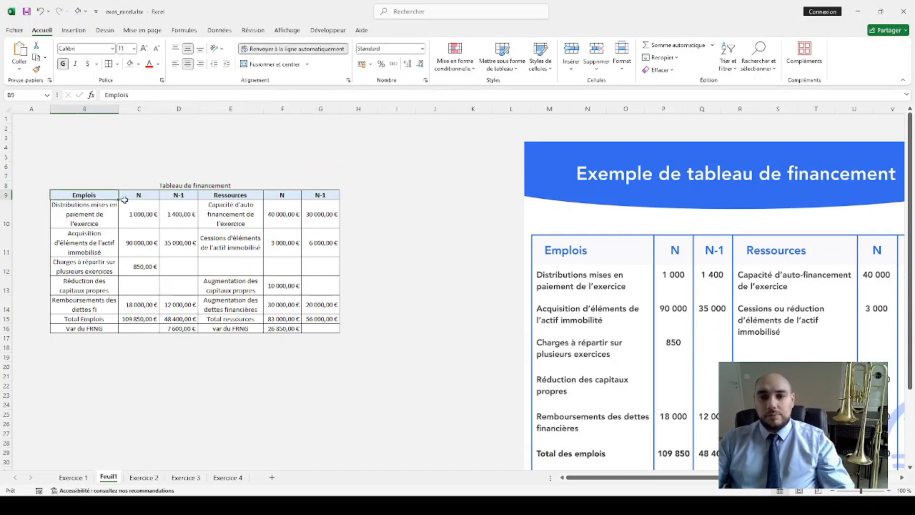
left_click(35, 70)
left_click_drag(85, 185, 321, 186)
left_click(430, 237)
left_click_drag(75, 185, 320, 187)
left_click(270, 64)
left_click(434, 205)
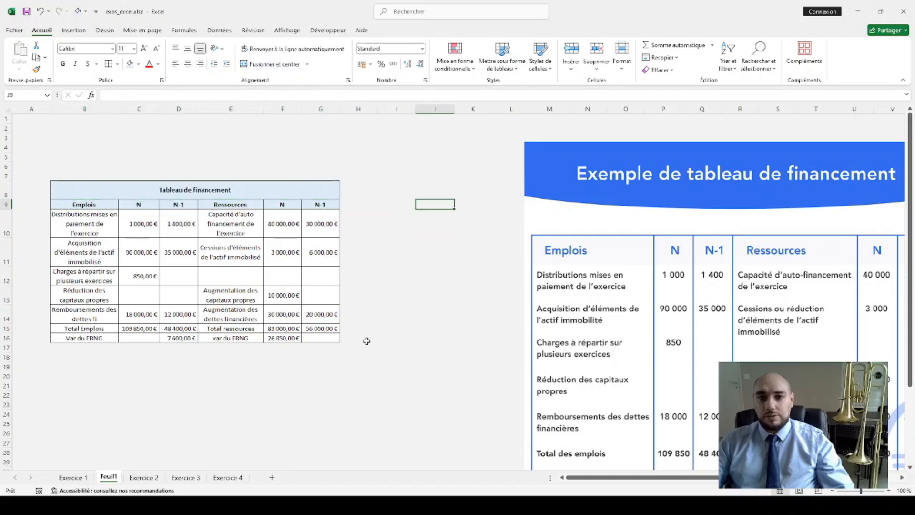
Clear the hard-coded totals in C15:D15 of Total Emplois and F15:G15 of Total ressources.
scroll(243, 307, "up", 2)
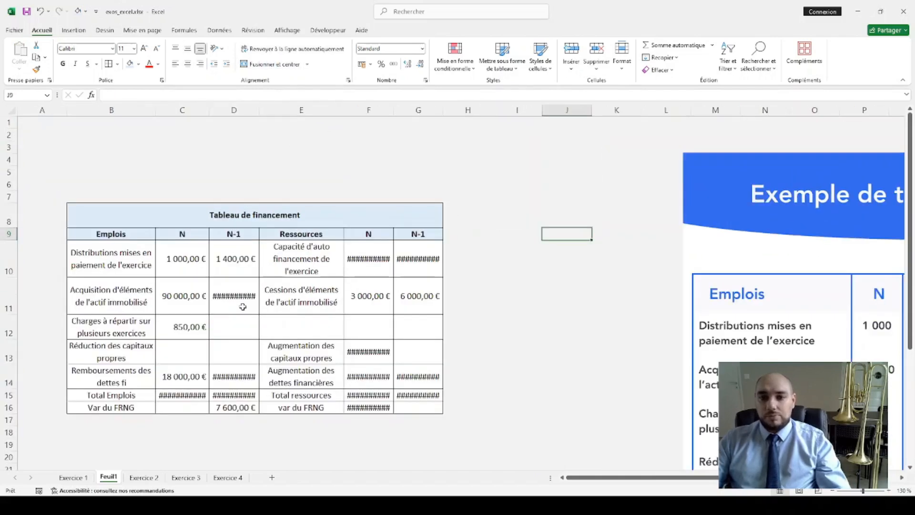
scroll(274, 253, "down", 2)
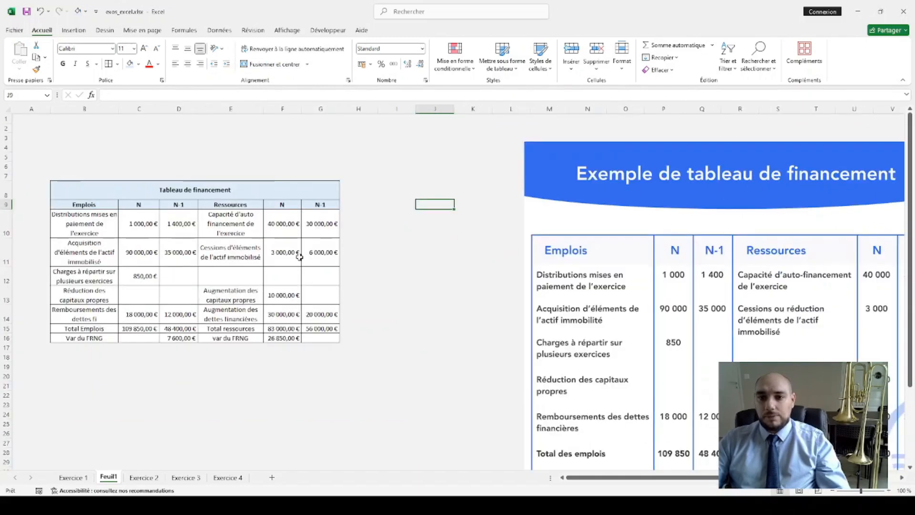
left_click_drag(108, 193, 319, 337)
left_click(318, 338)
left_click(144, 313)
left_click(140, 326)
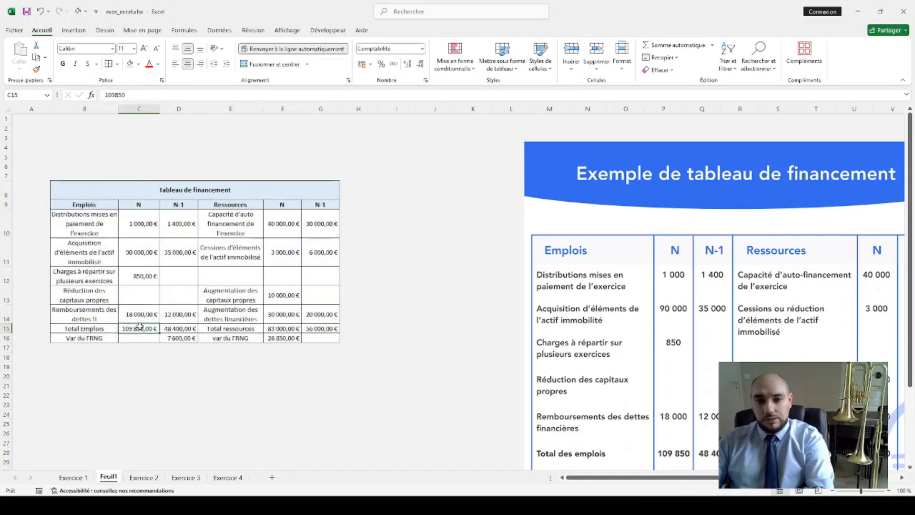
left_click_drag(140, 327, 178, 328)
key("Delete")
left_click_drag(282, 328, 321, 329)
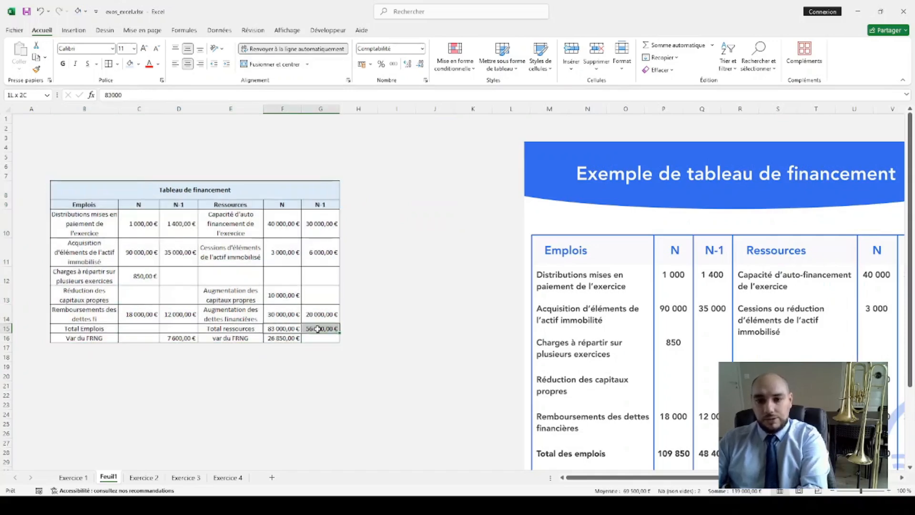
key("Delete")
Calculate Total Emplois in C15 with =SOMME(C10:C14) and extend the formula to D15.
left_click(179, 338)
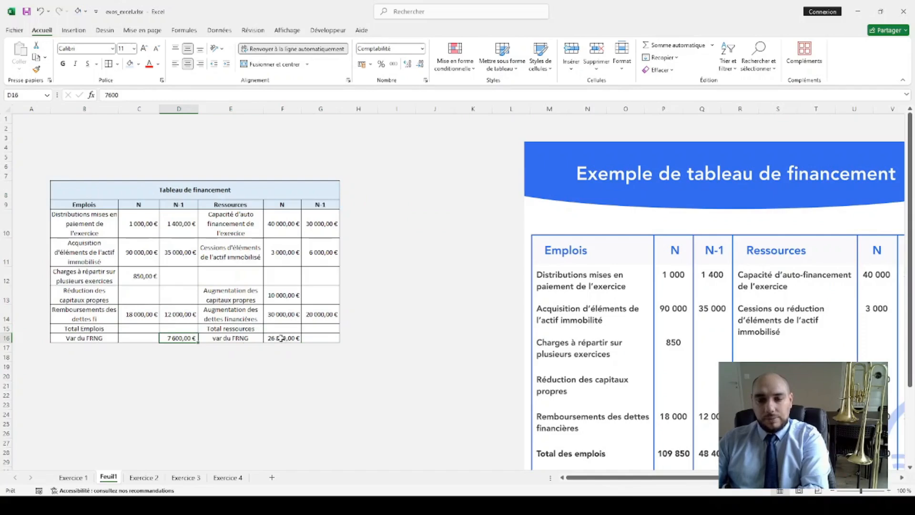
left_click(154, 328)
type("=")
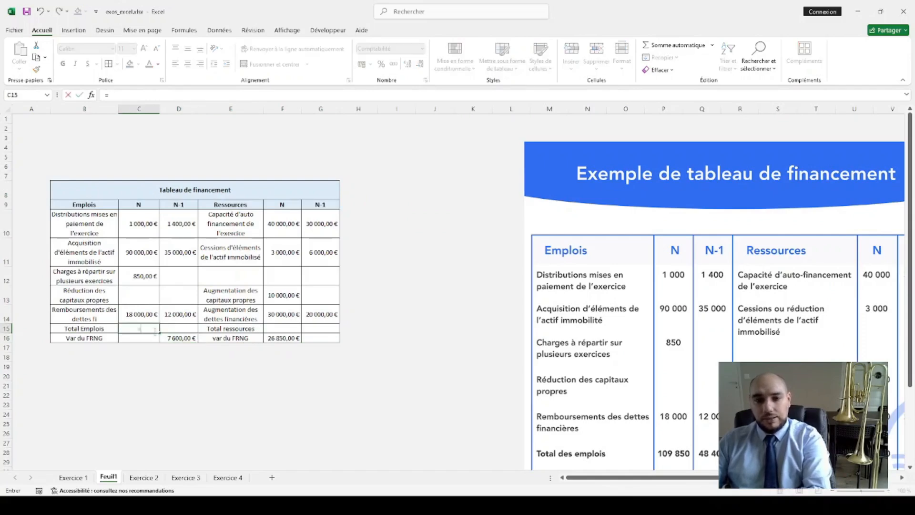
type("sOMME(")
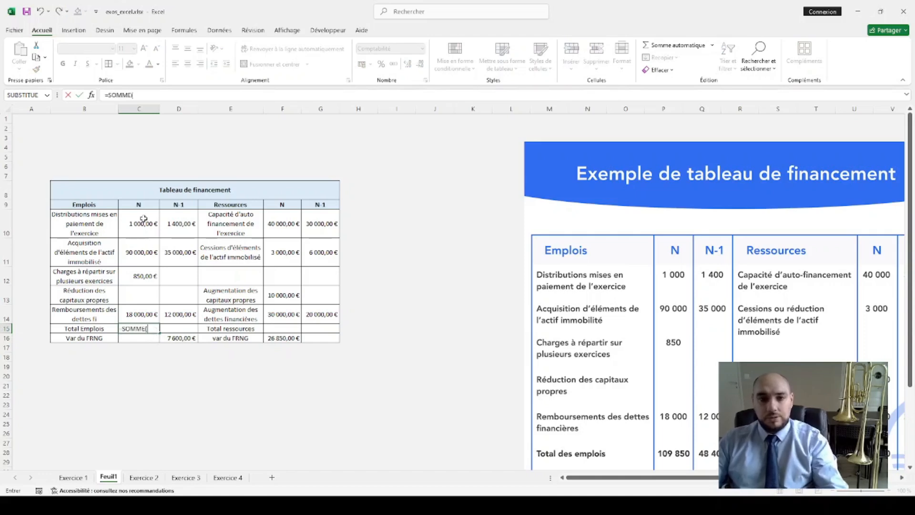
left_click_drag(143, 219, 150, 319)
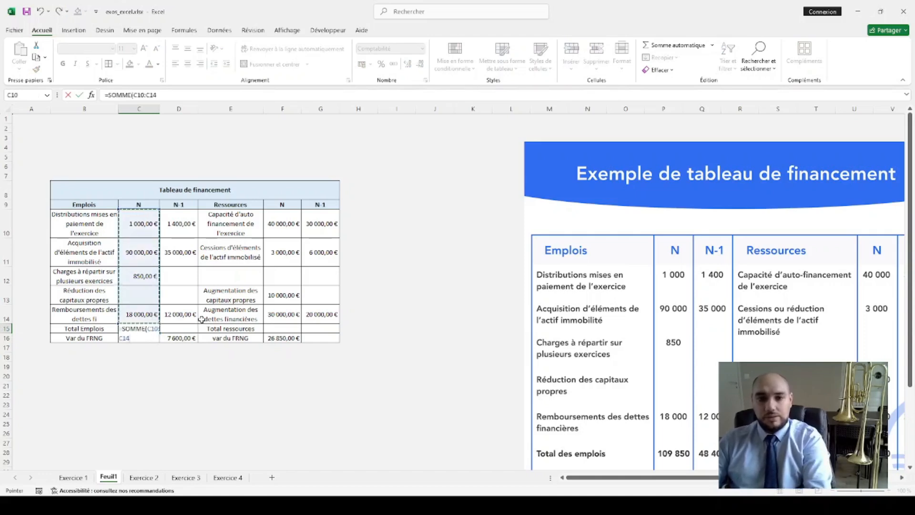
key("Return")
left_click(157, 329)
left_click_drag(158, 333, 193, 331)
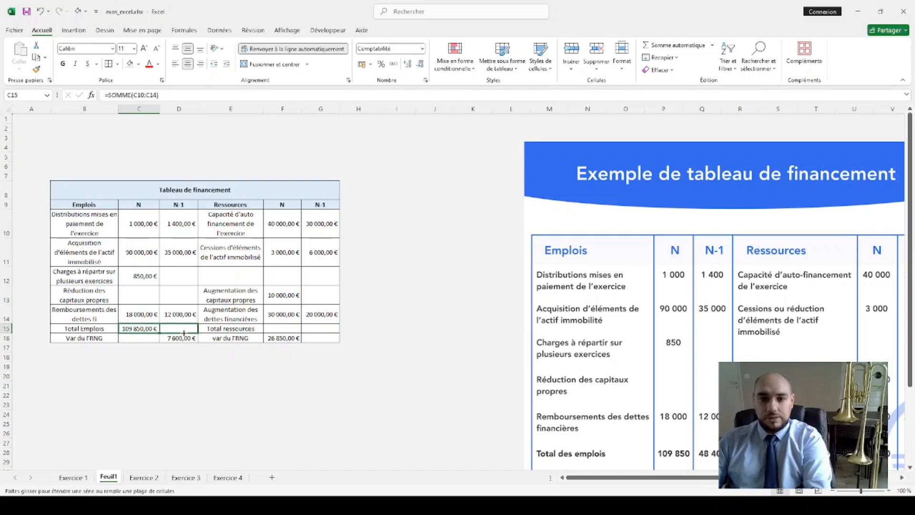
Copy the sum formula from C15 into the Total ressources cells F15 and G15.
left_click(275, 328)
left_click(158, 329)
key("ctrl+c")
left_click(286, 328)
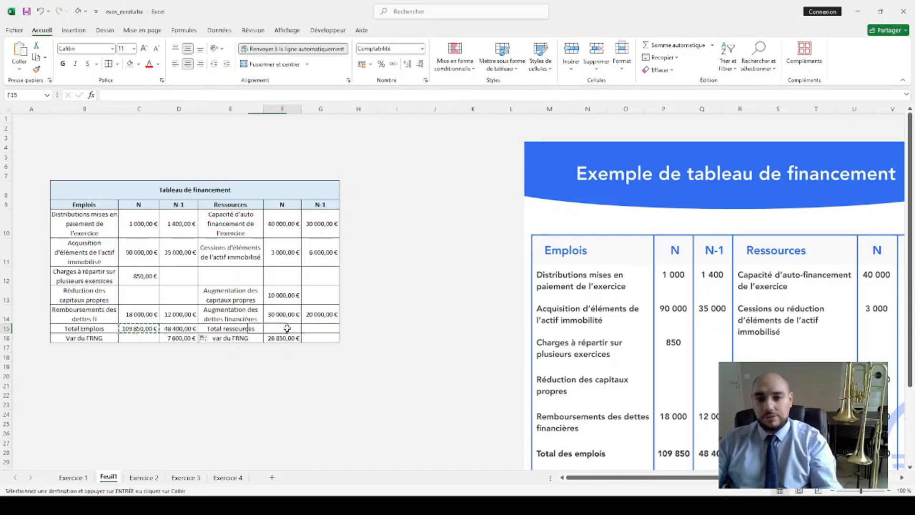
key("ctrl+v")
left_click(317, 329)
key("Return")
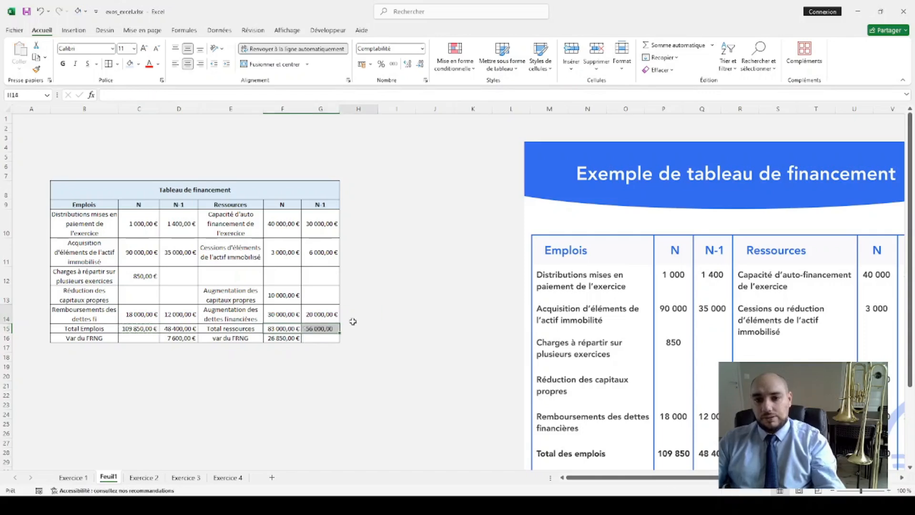
left_click(353, 319)
Enlarge the title text until it nearly fills its row's height and raise the header row B9:G9 by one font size.
left_click(220, 191)
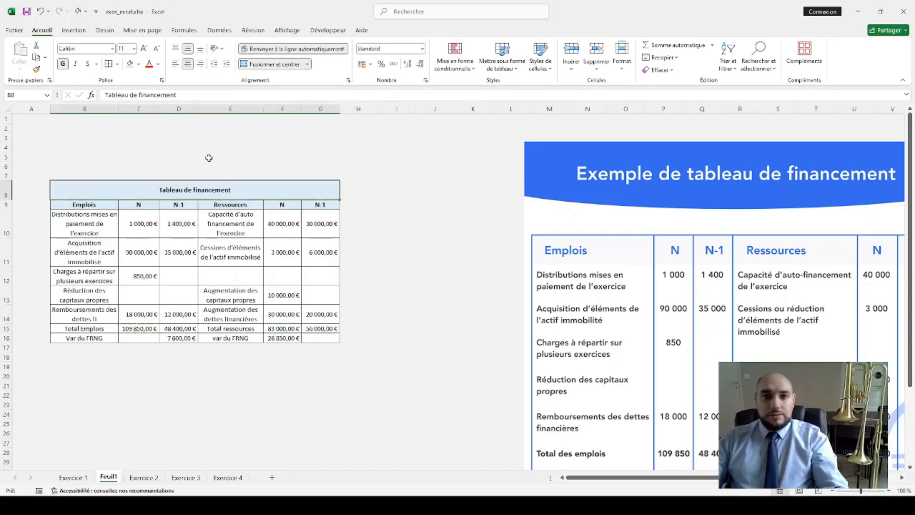
left_click(147, 51)
left_click(147, 52)
left_click(147, 51)
left_click(147, 51)
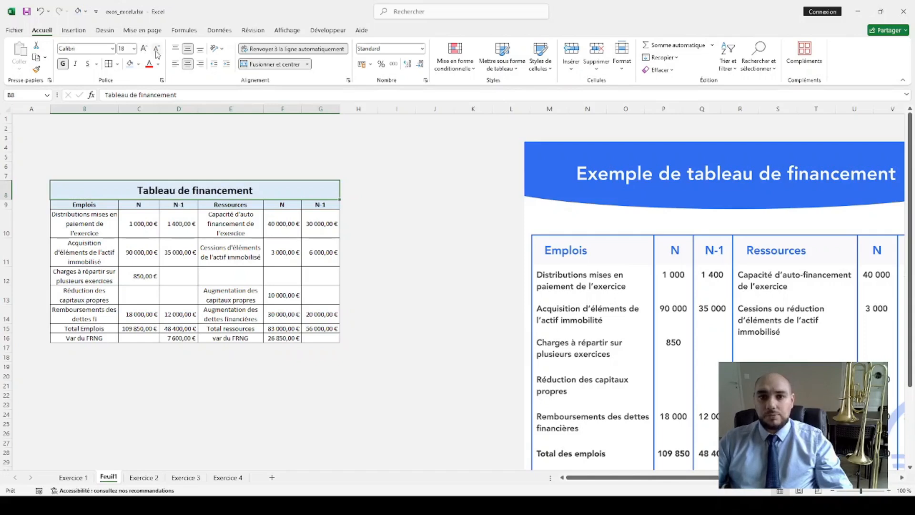
left_click(157, 51)
left_click(157, 50)
left_click(156, 50)
left_click(145, 50)
left_click(144, 51)
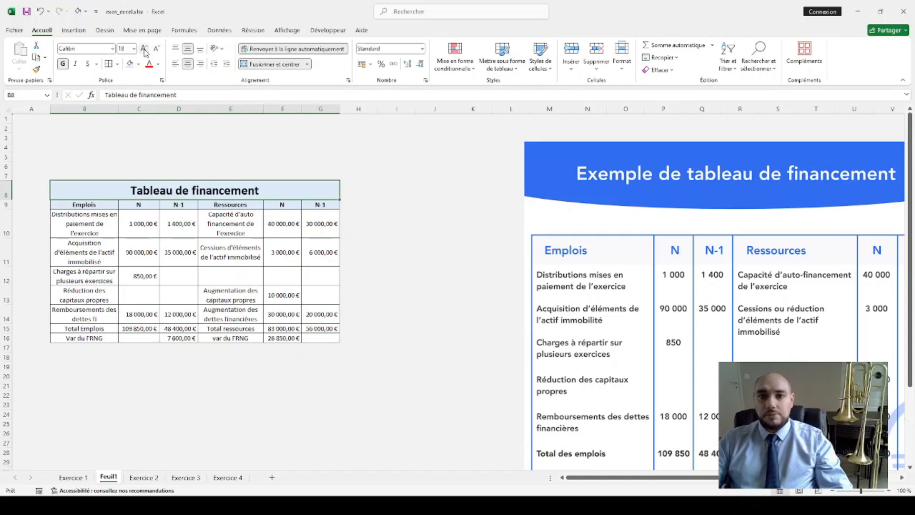
left_click_drag(101, 205, 390, 204)
left_click(145, 50)
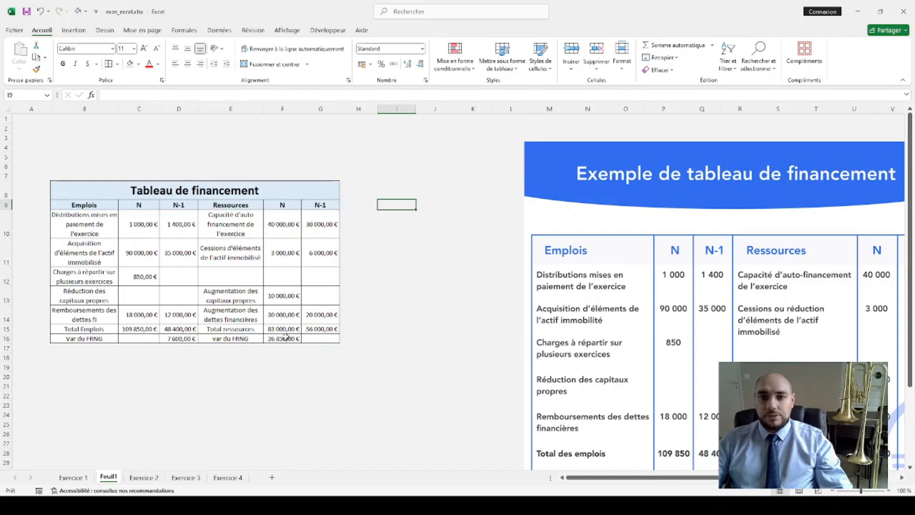
Delete the picture of the example financing table from the sheet.
scroll(290, 292, "up", 3)
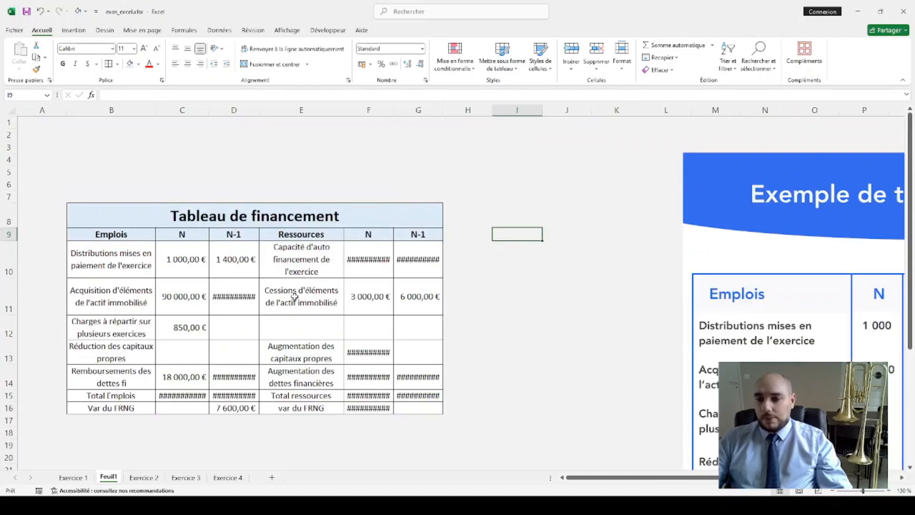
scroll(295, 296, "up", 2)
scroll(299, 302, "up", 1)
scroll(300, 302, "down", 3)
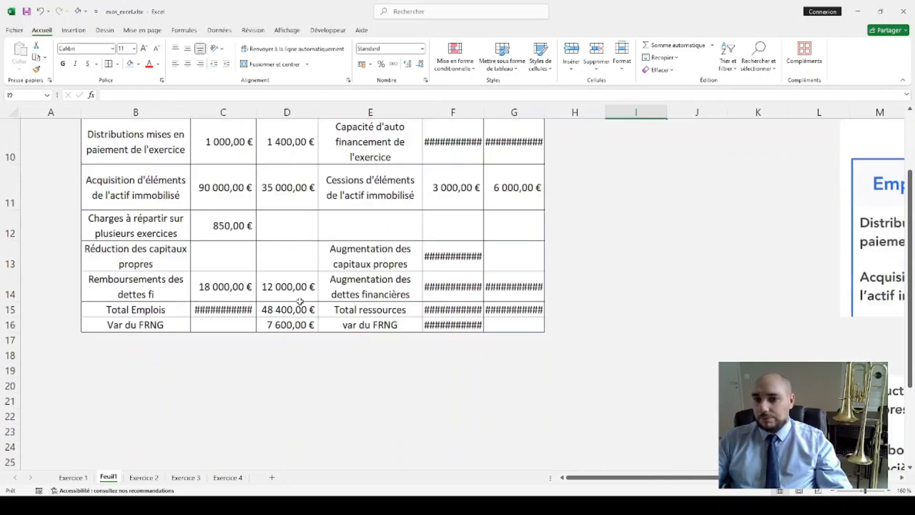
scroll(556, 325, "down", 1)
scroll(556, 324, "up", 4)
scroll(556, 324, "down", 3)
left_click(710, 300)
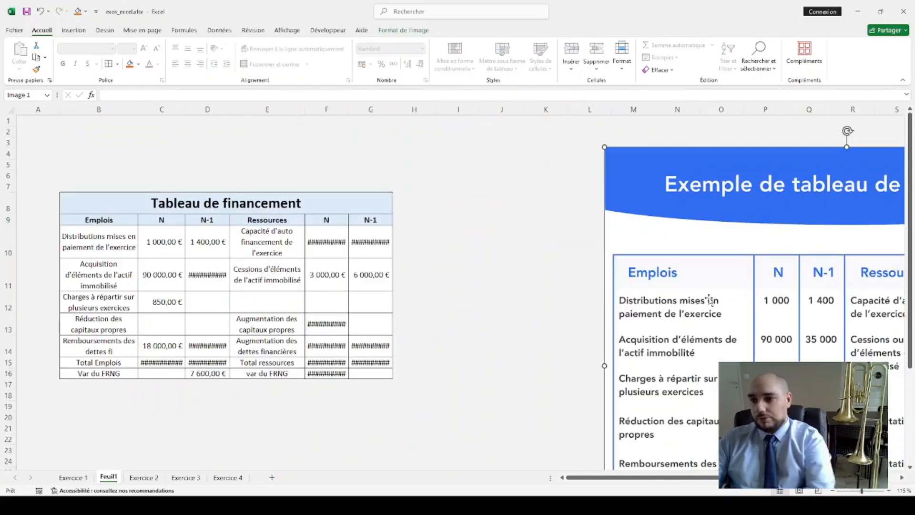
key("Delete")
Examine the N-1 amounts in D11 and D14 that are displayed as hash signs.
scroll(174, 301, "up", 4)
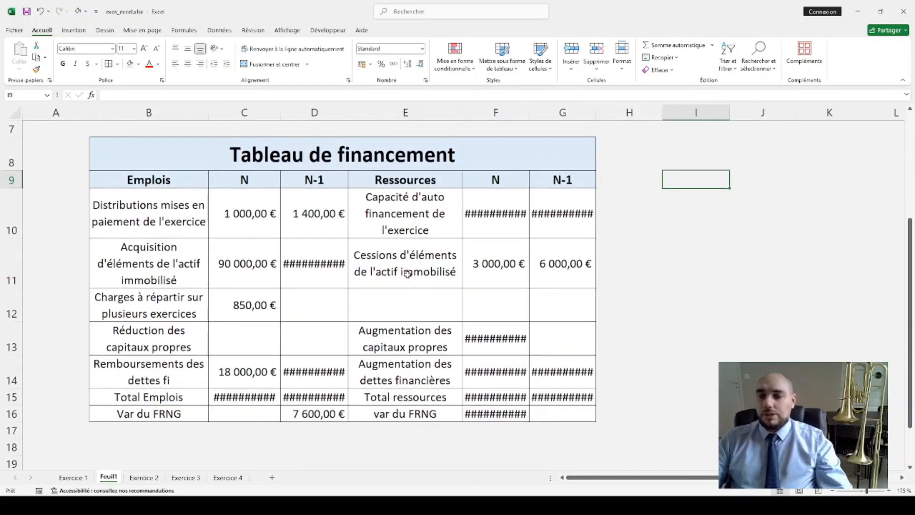
left_click(324, 269)
left_click(314, 372)
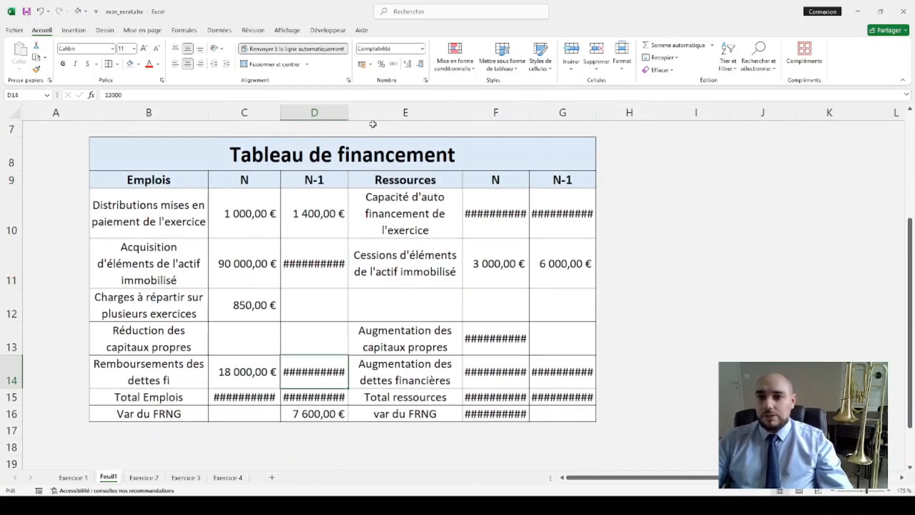